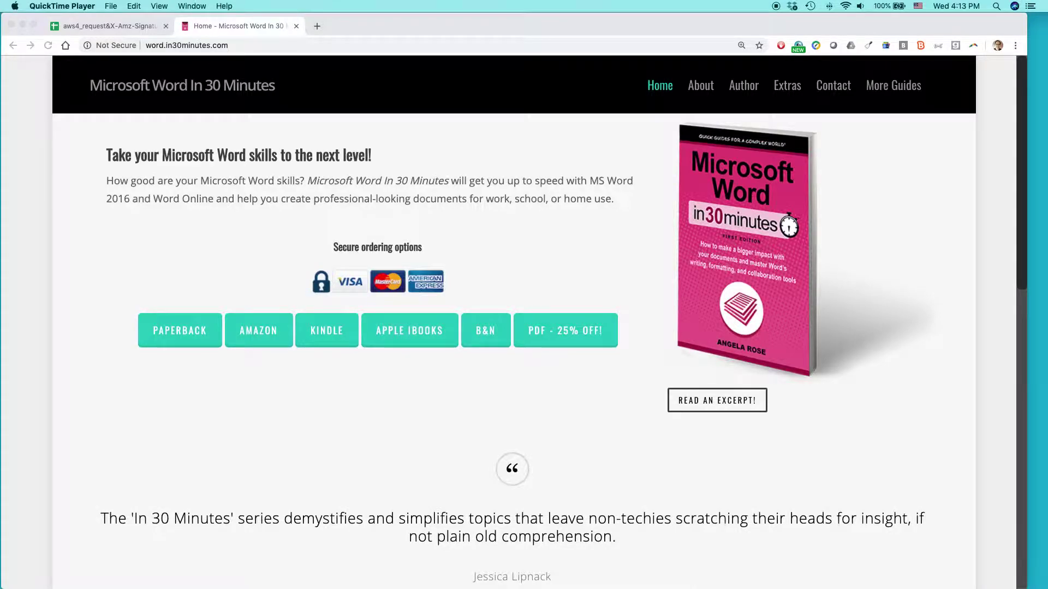
- Switch to Word with the document IBPA - Alternative Rev Streams 030419
key("super+Tab")
key("super+Tab")
key("super+Tab")
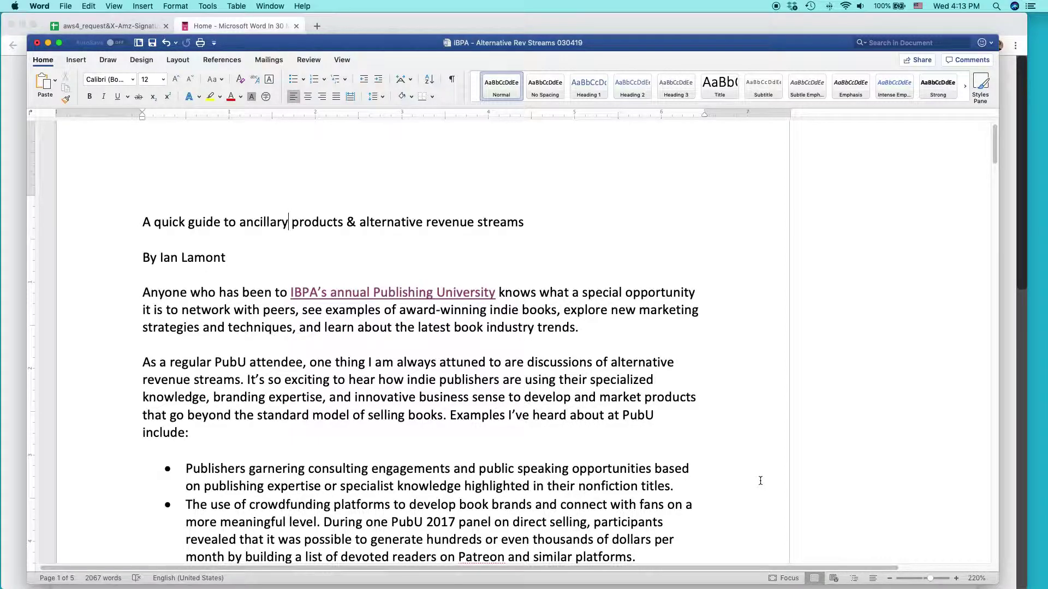
- Format the title line "A quick guide to ancillary products & alternative revenue streams" in Algerian at size 18
triple_click(313, 222)
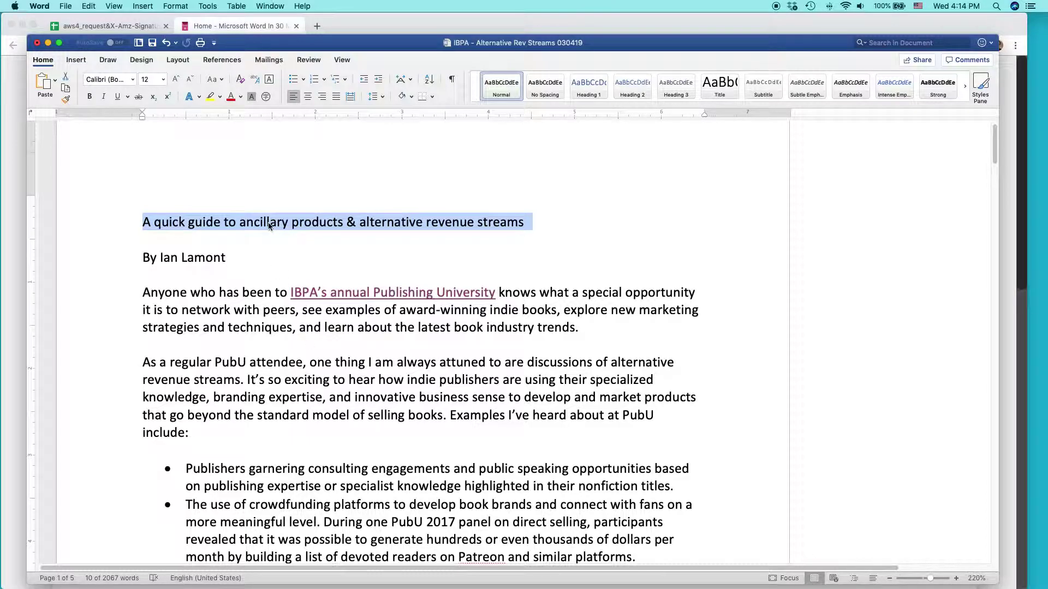
left_click(133, 79)
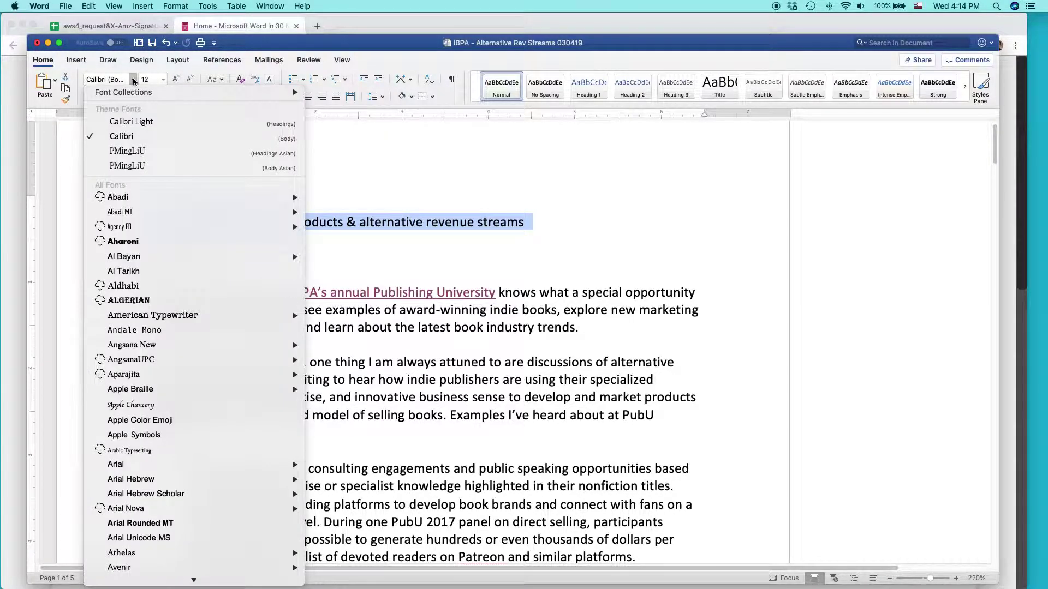
left_click(152, 297)
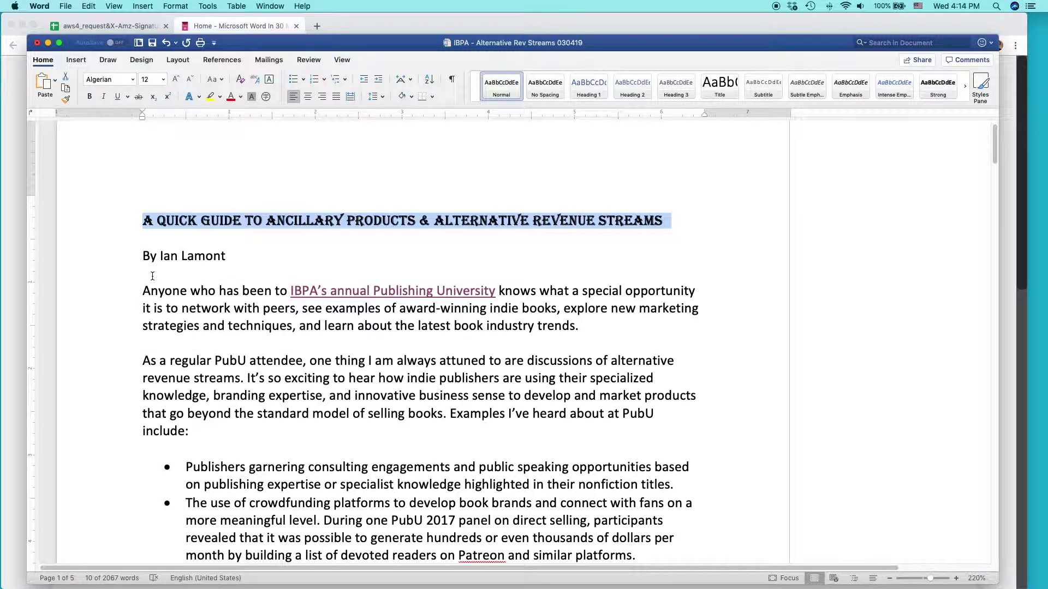
left_click(163, 79)
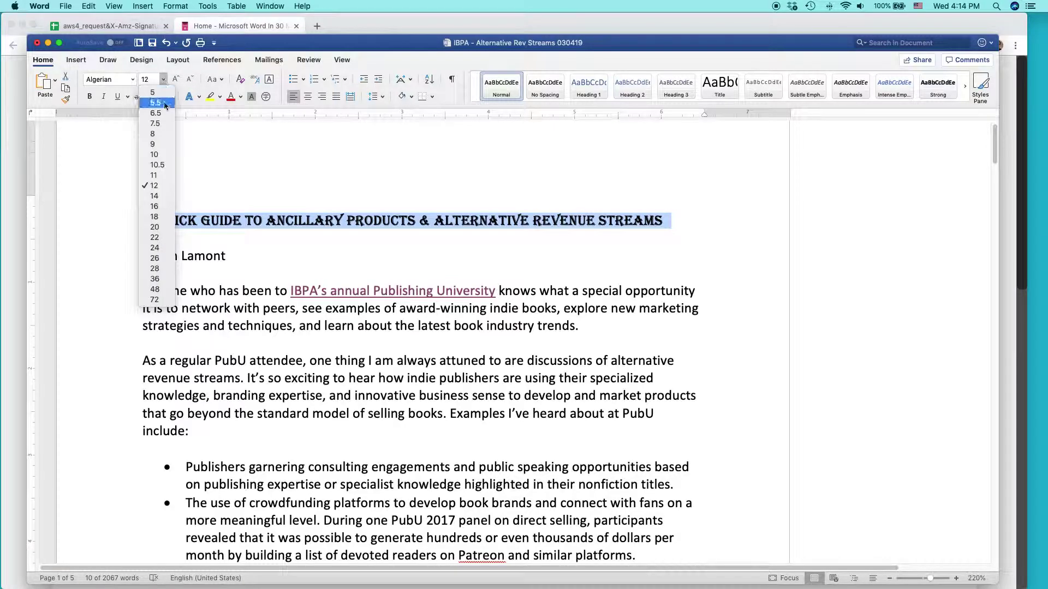
left_click(160, 217)
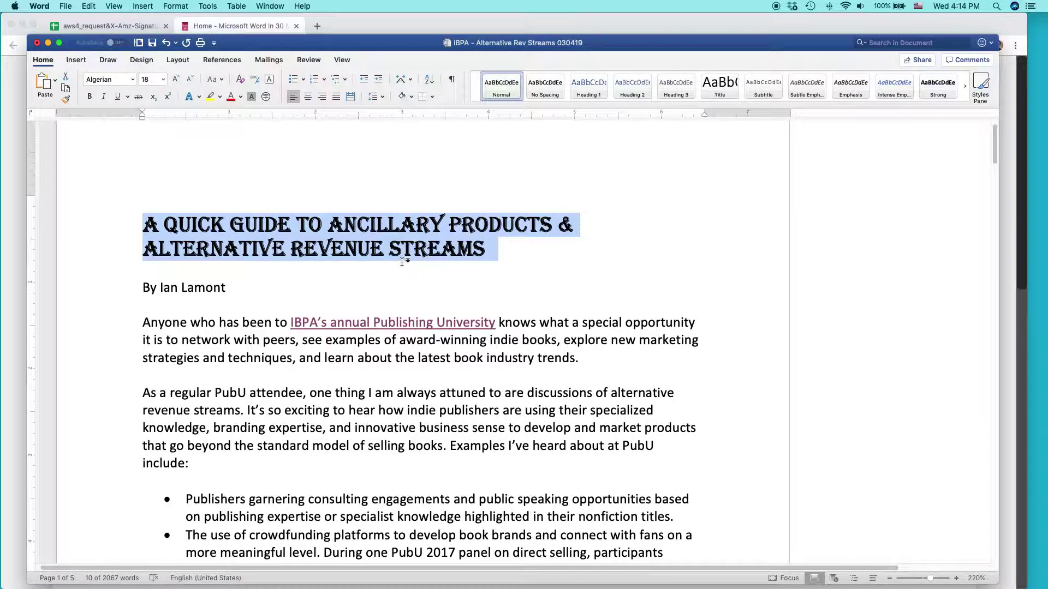
- Undo the font and size changes on the title line
left_click(400, 281)
key("super+z")
key("super+z")
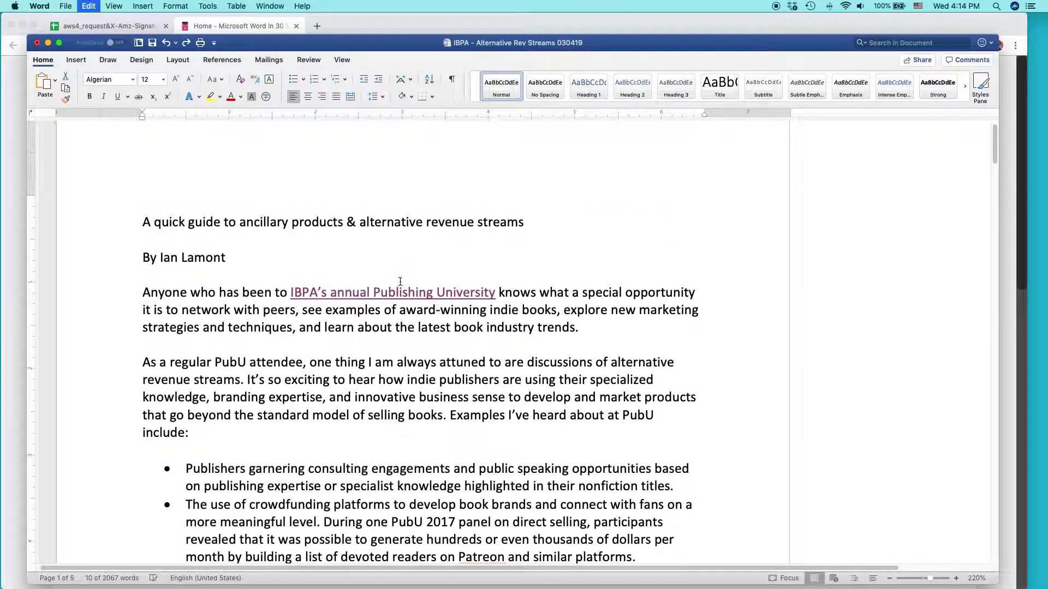
- Apply the Title style to the document's first line, "A quick guide to ancillary products & alternative revenue streams"
left_click(396, 221)
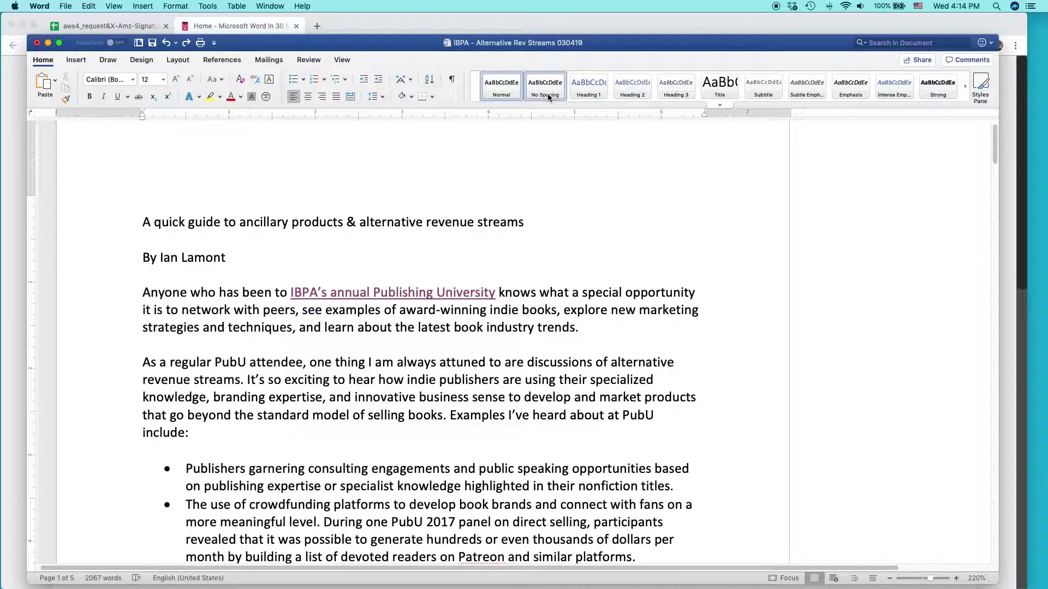
left_click(720, 105)
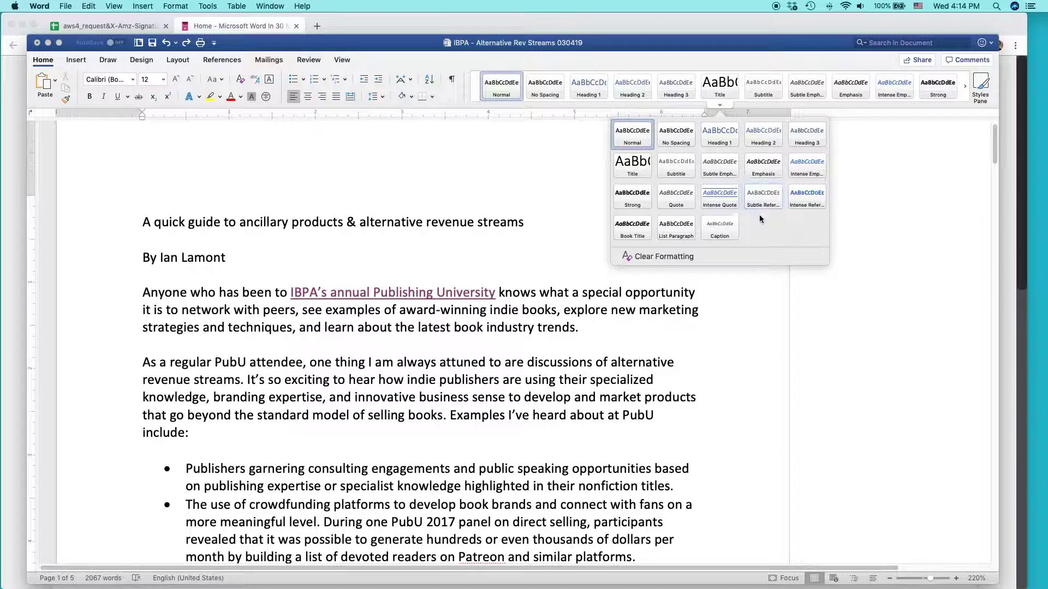
left_click(368, 227)
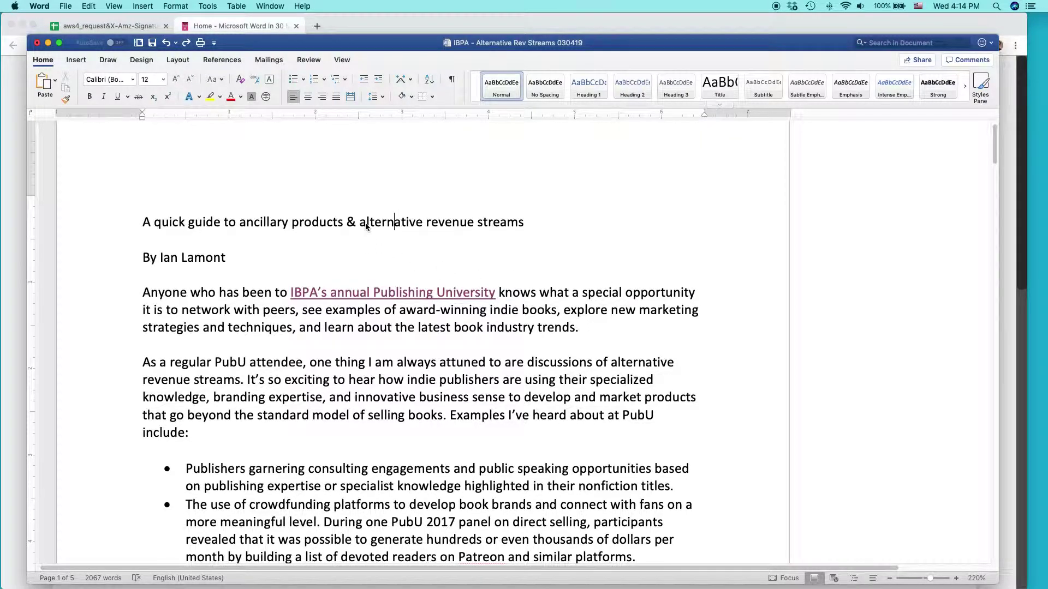
left_click(395, 223)
left_click(720, 105)
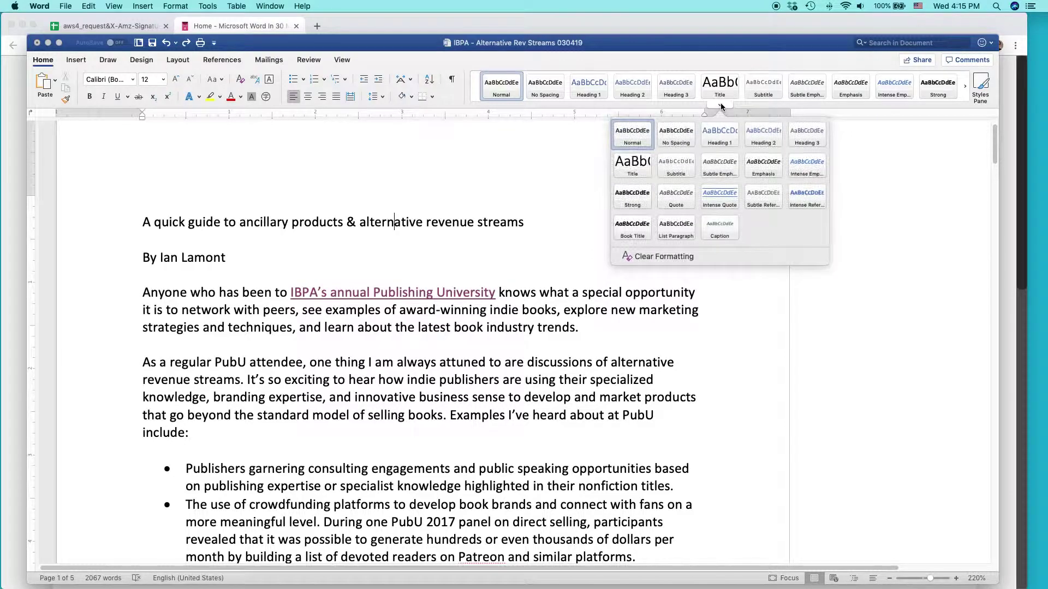
left_click(645, 173)
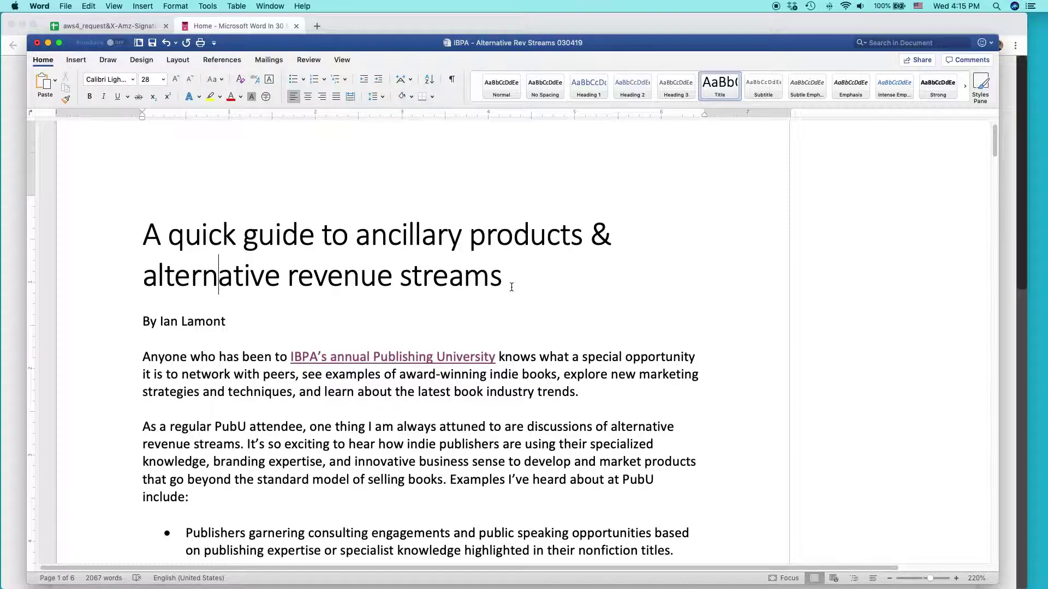
- Try the Intense Quote style on the paragraph beginning "This last idea strongly appeals to publishers" and undo it
scroll(511, 287, "down", 2)
scroll(511, 287, "down", 10)
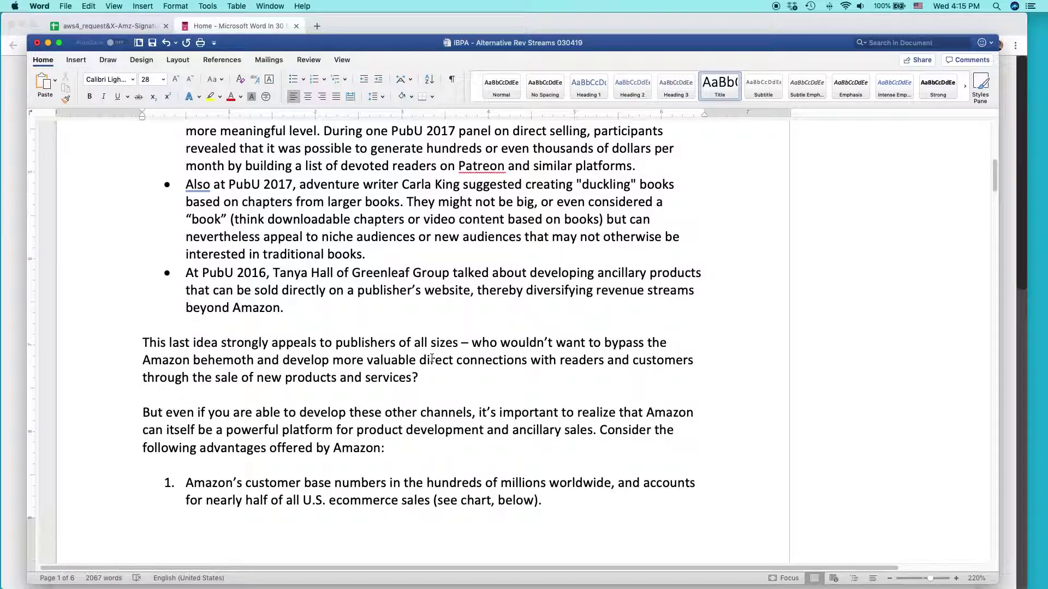
triple_click(431, 361)
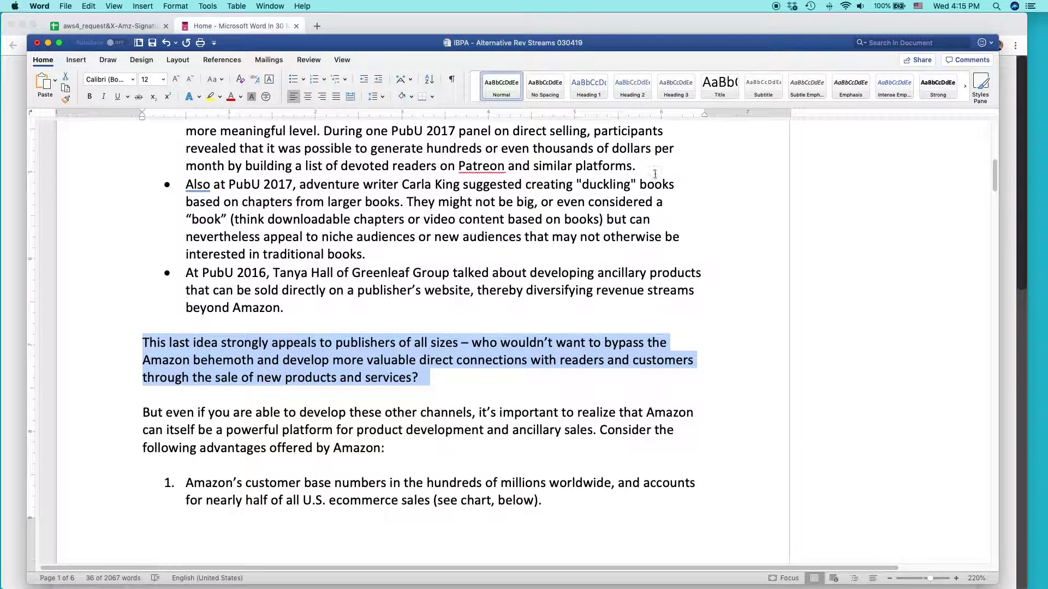
left_click(720, 106)
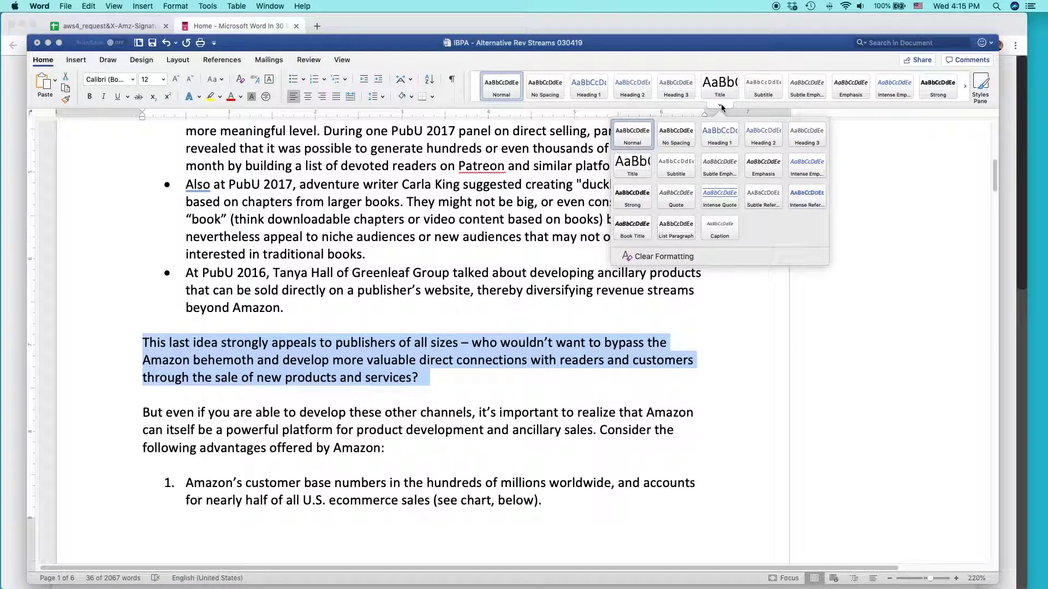
left_click(725, 205)
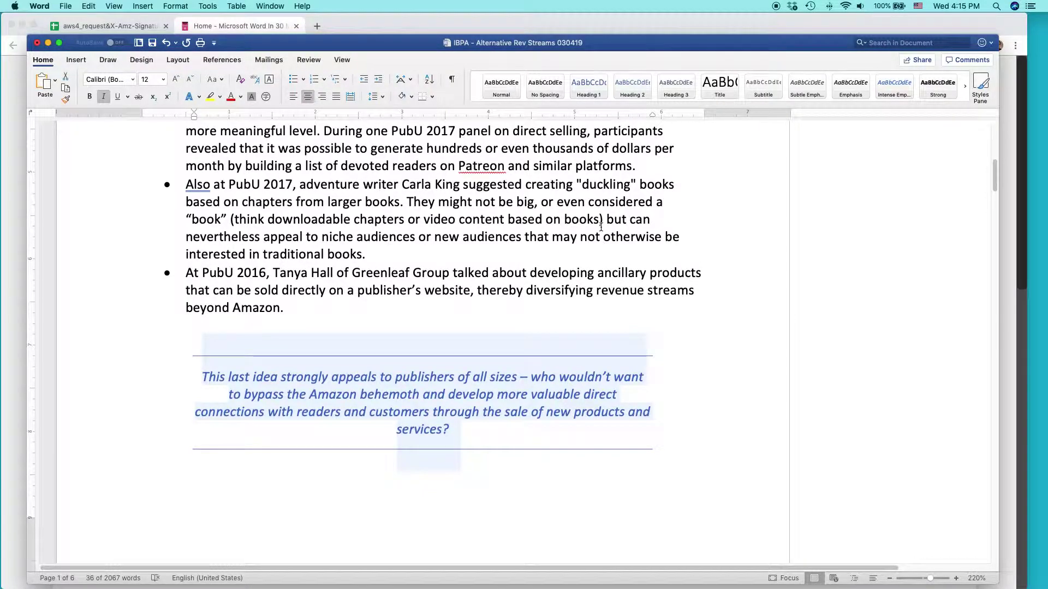
key("super+z")
- Set the document's title line back to the Normal style
scroll(592, 266, "up", 3)
scroll(592, 266, "up", 6)
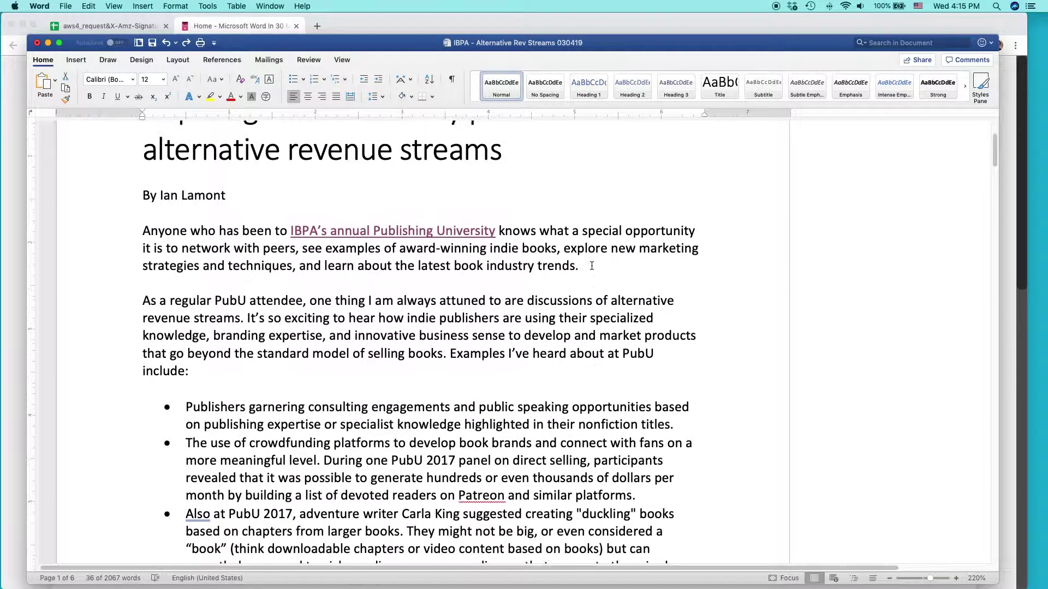
left_click(472, 267)
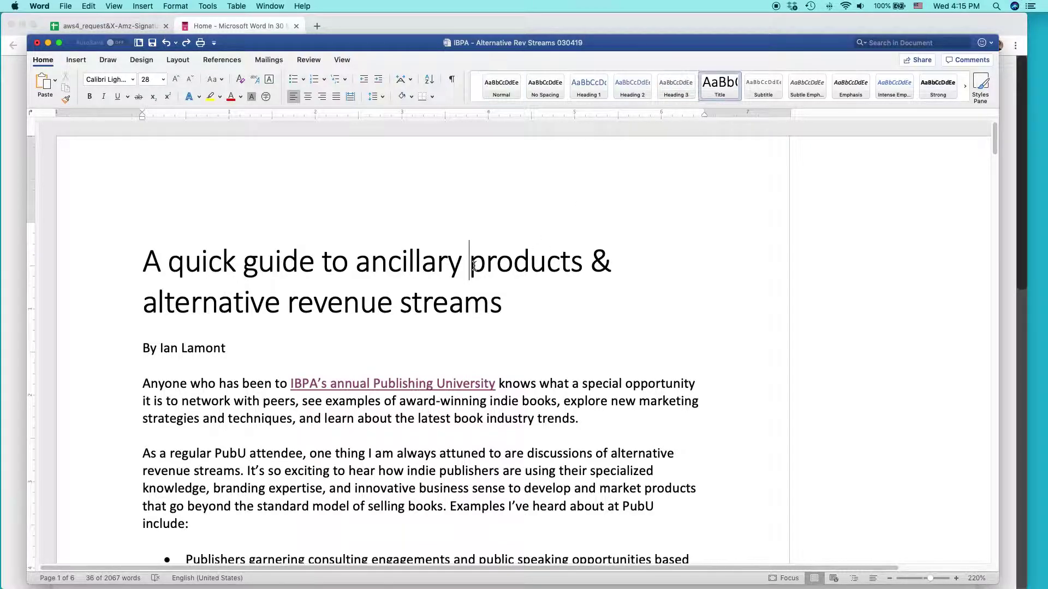
left_click(499, 91)
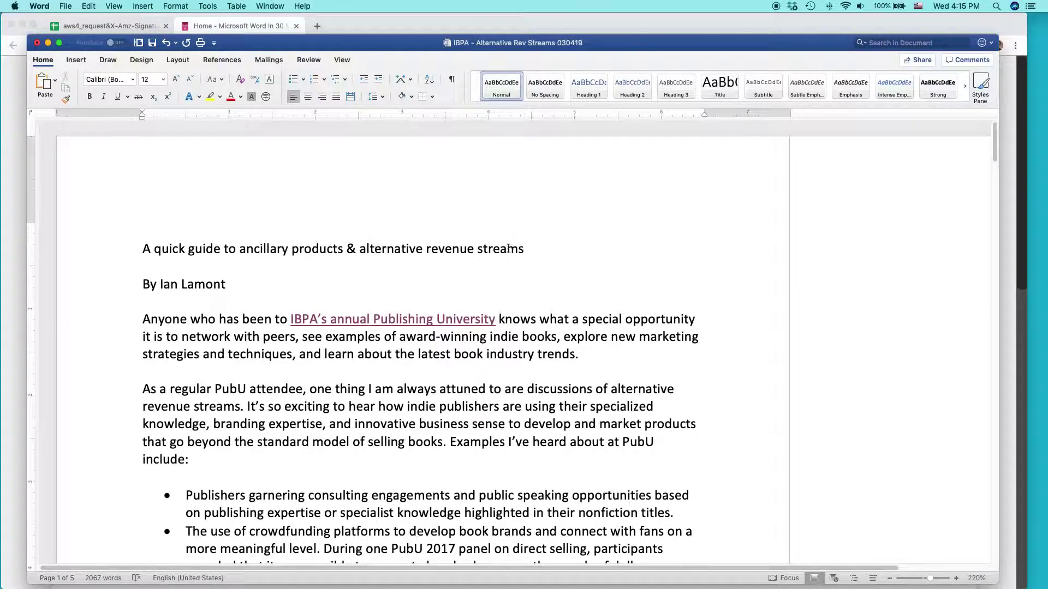
- Show the Styles pane listing only styles in the current document, and return its list to Recommended
left_click(980, 84)
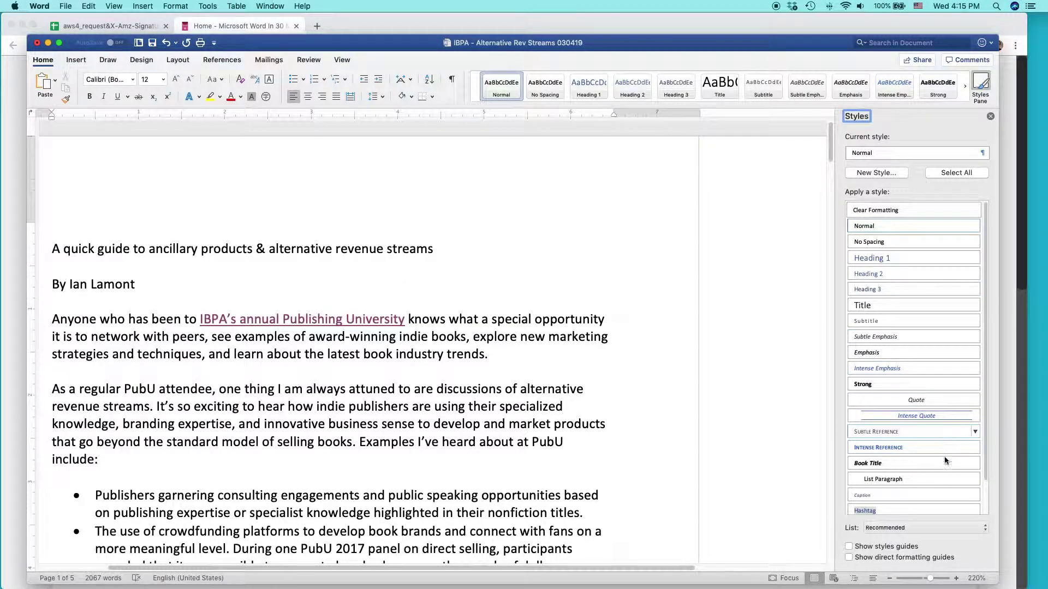
left_click(986, 527)
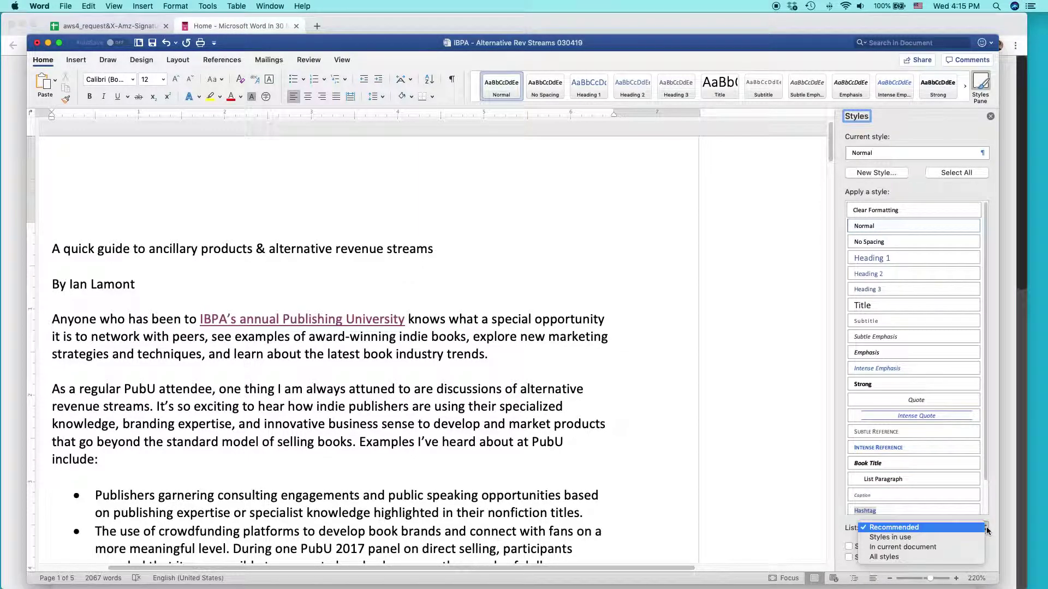
left_click(978, 546)
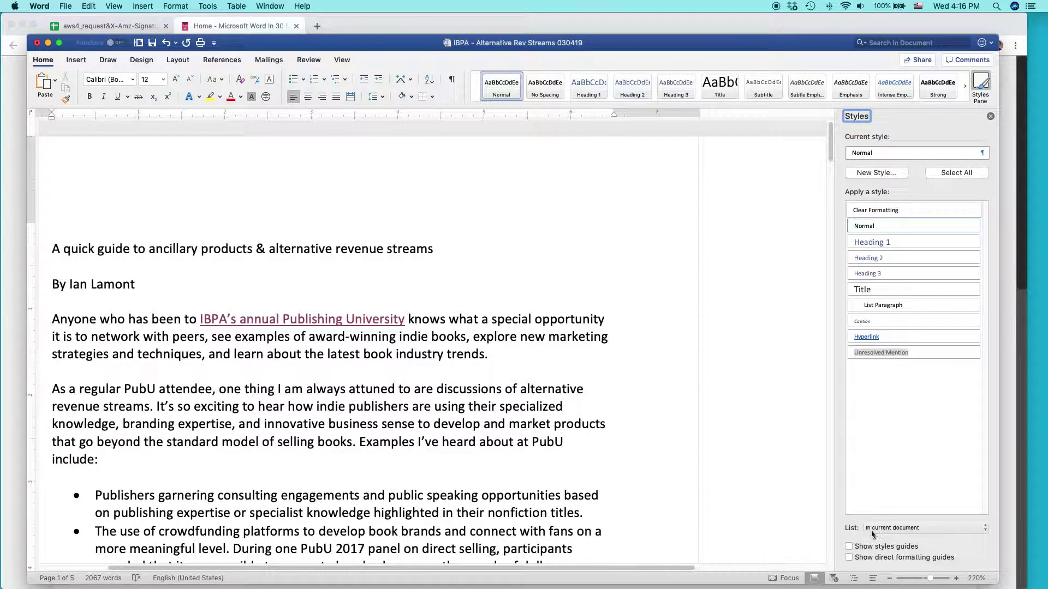
left_click(984, 528)
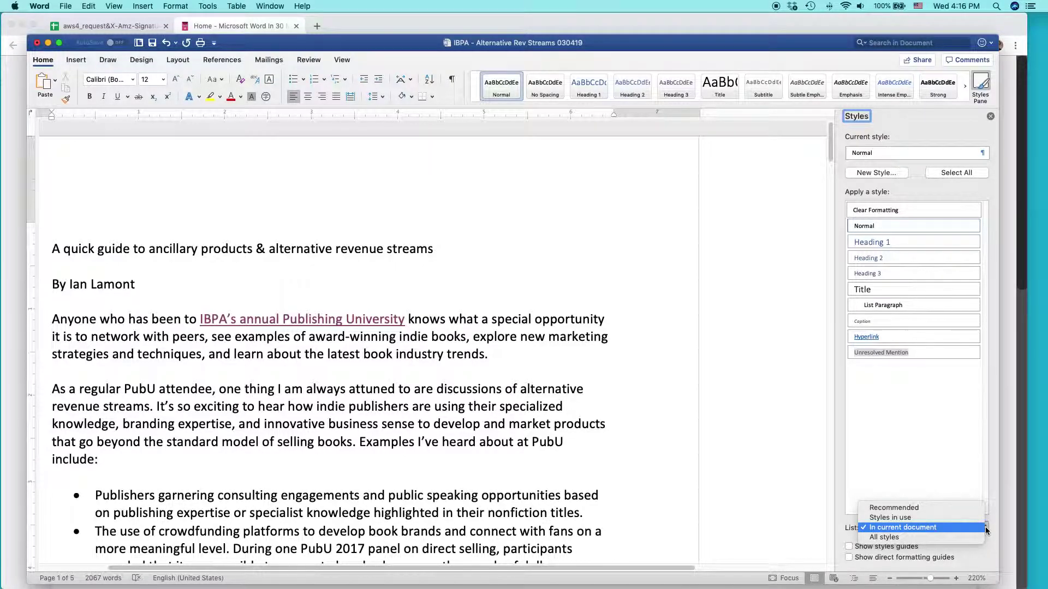
left_click(955, 508)
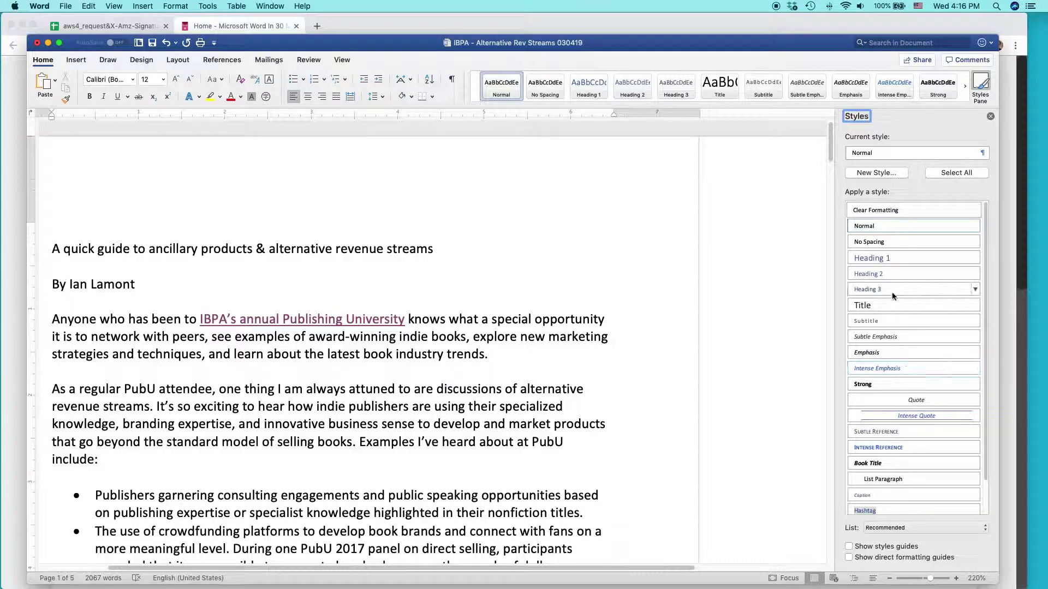
- List all styles and apply Heading 4 to the document's title line
left_click(984, 530)
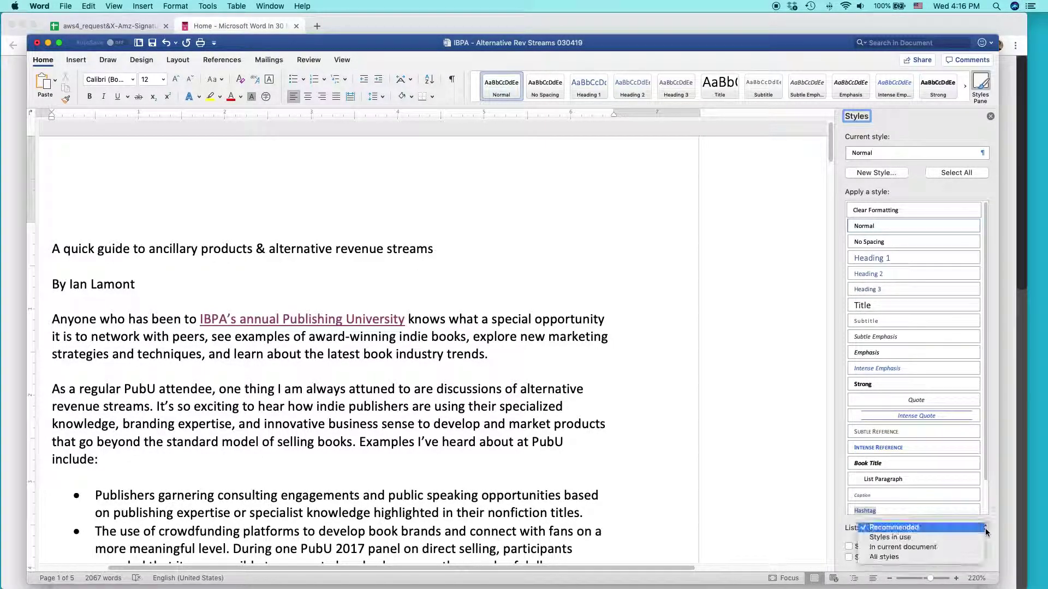
left_click(964, 558)
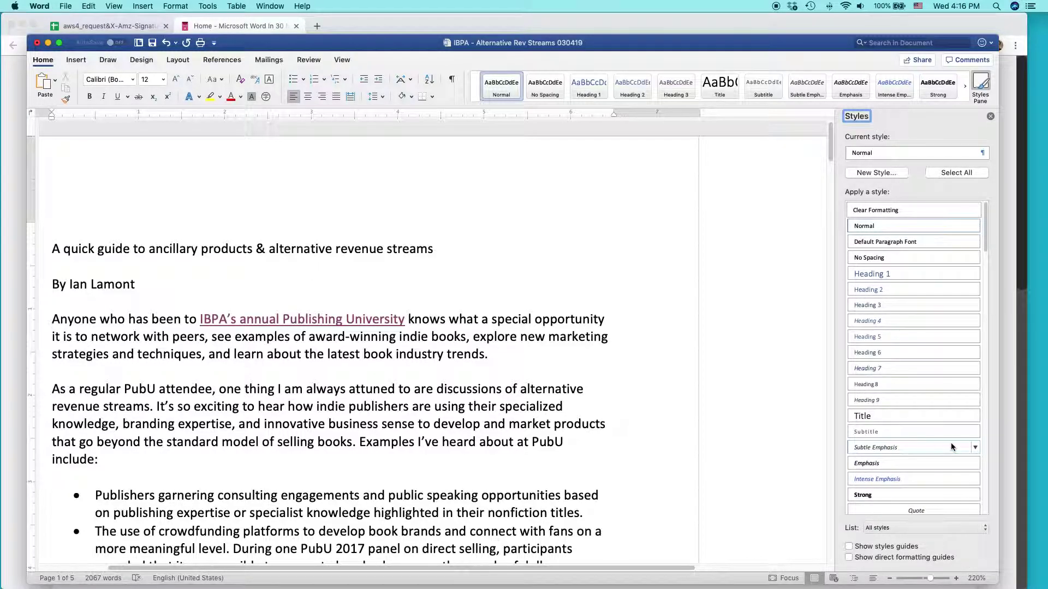
left_click(908, 322)
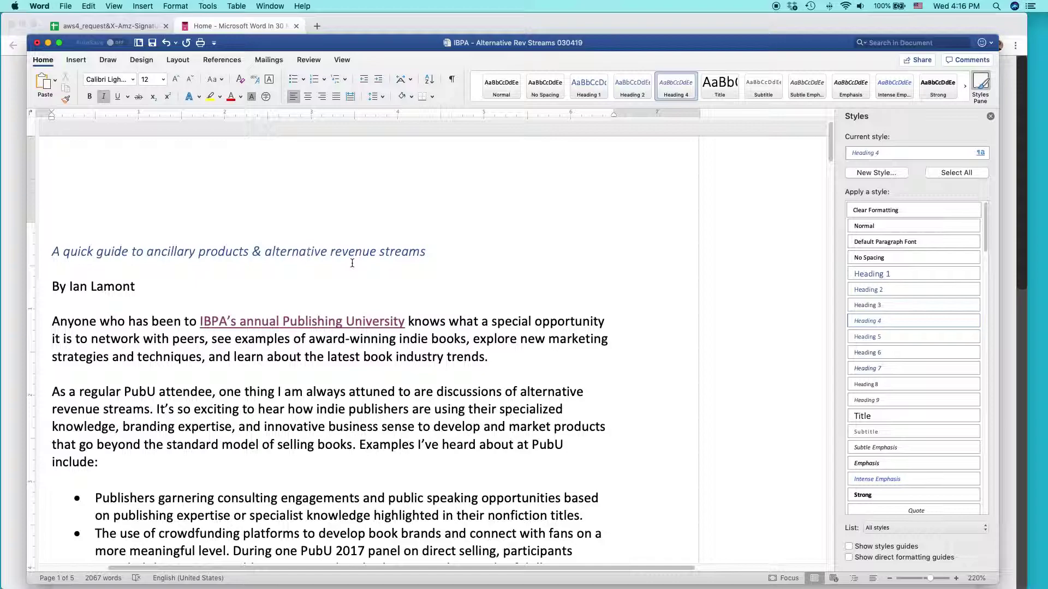
- Switch to Chrome showing the Microsoft Word In 30 Minutes home page
key("super+Tab")
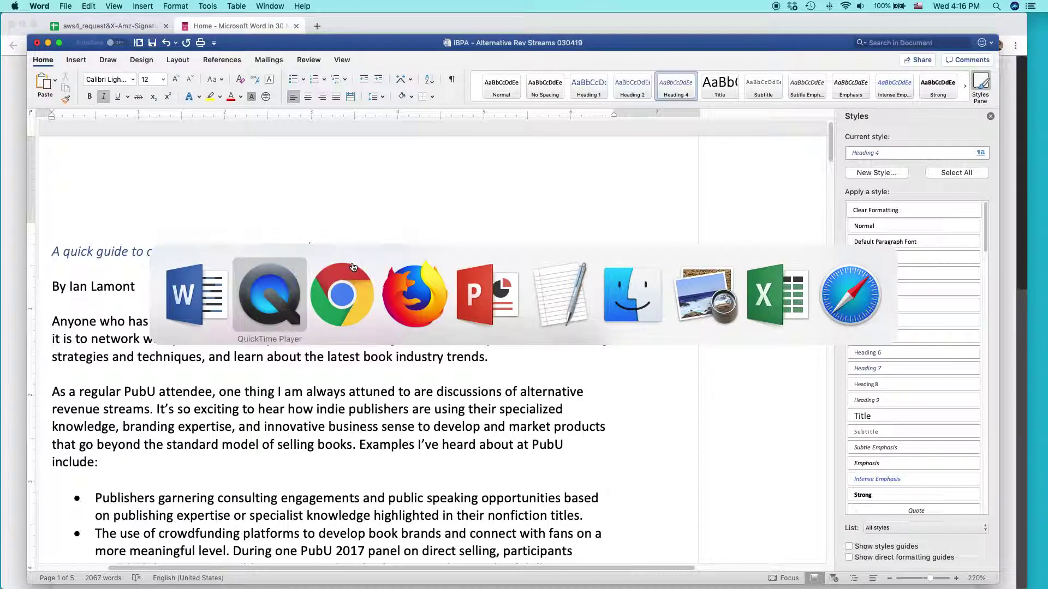
key("super+Tab")
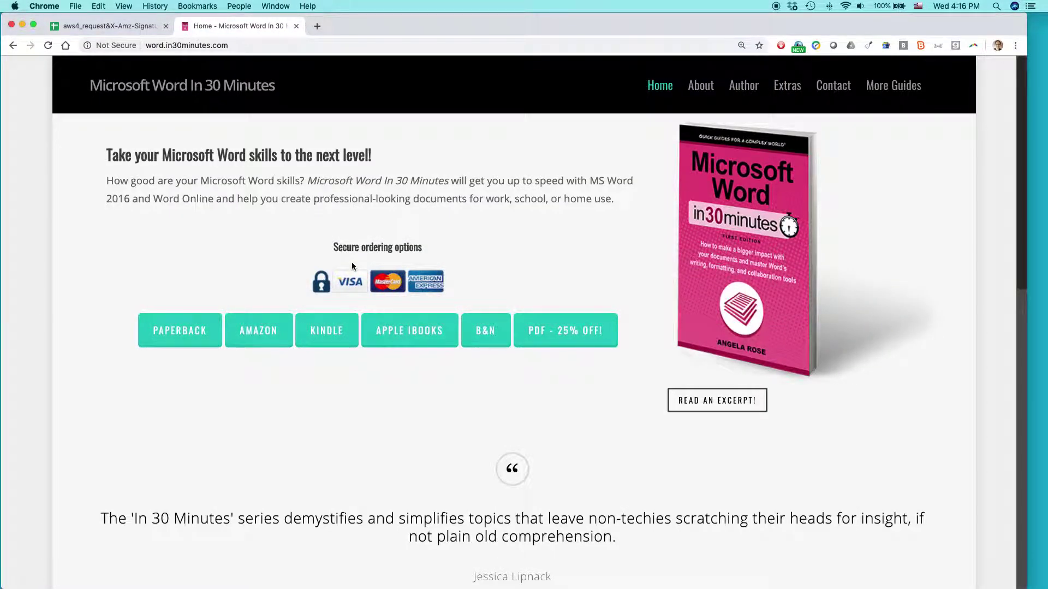